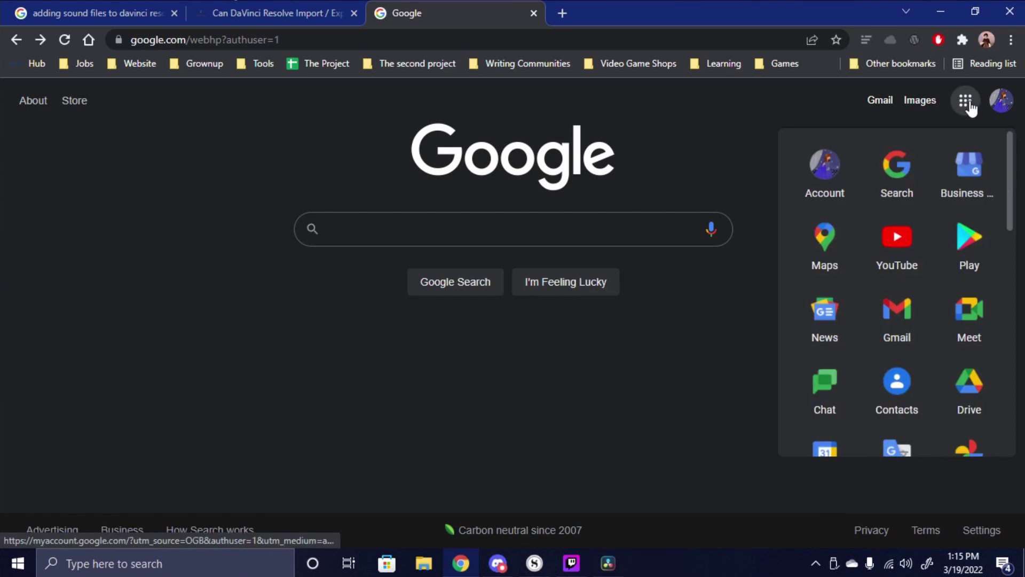
- Open Google Docs from the Google apps and create a new blank document
{"action": "scroll", "coordinate": [1002, 166], "scroll_direction": "down", "scroll_amount": 7}
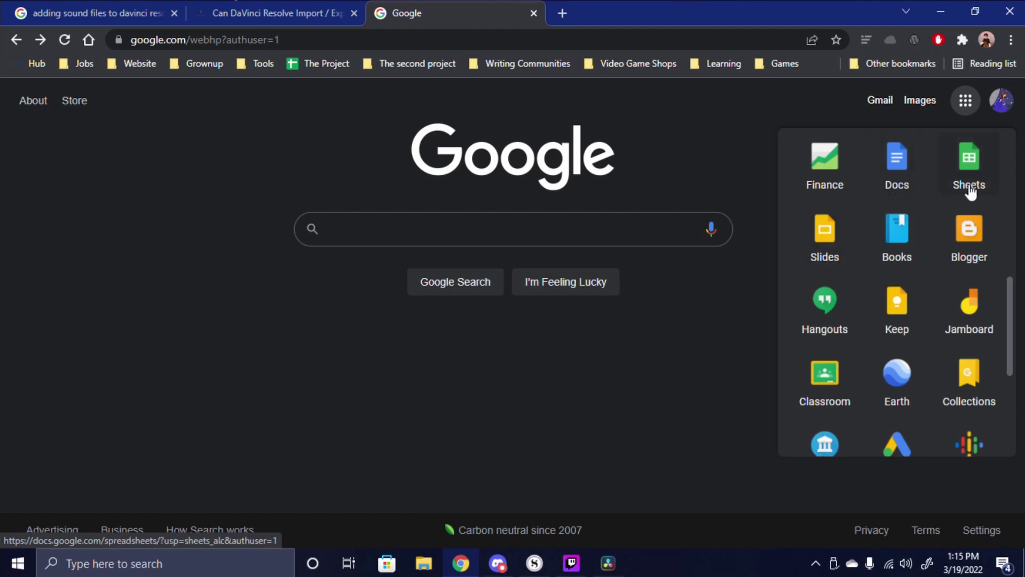
{"action": "left_click", "coordinate": [900, 175]}
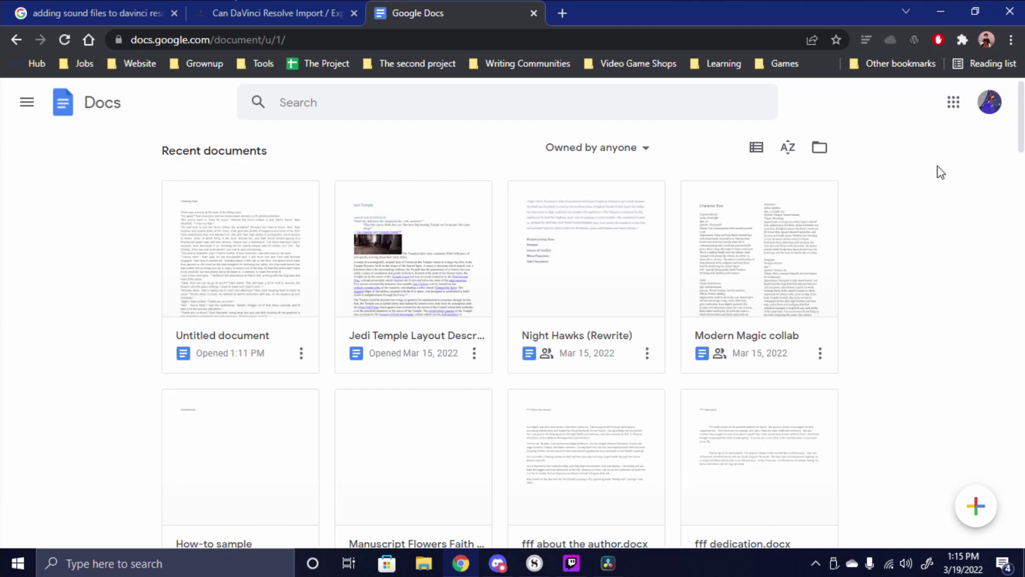
{"action": "left_click", "coordinate": [989, 105]}
{"action": "left_click", "coordinate": [988, 104]}
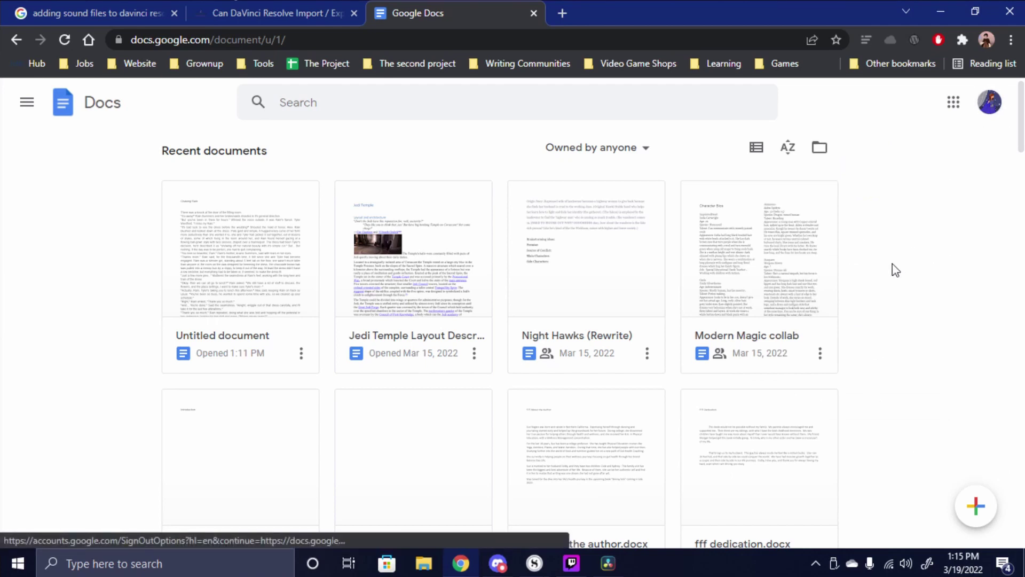
{"action": "left_click", "coordinate": [976, 504]}
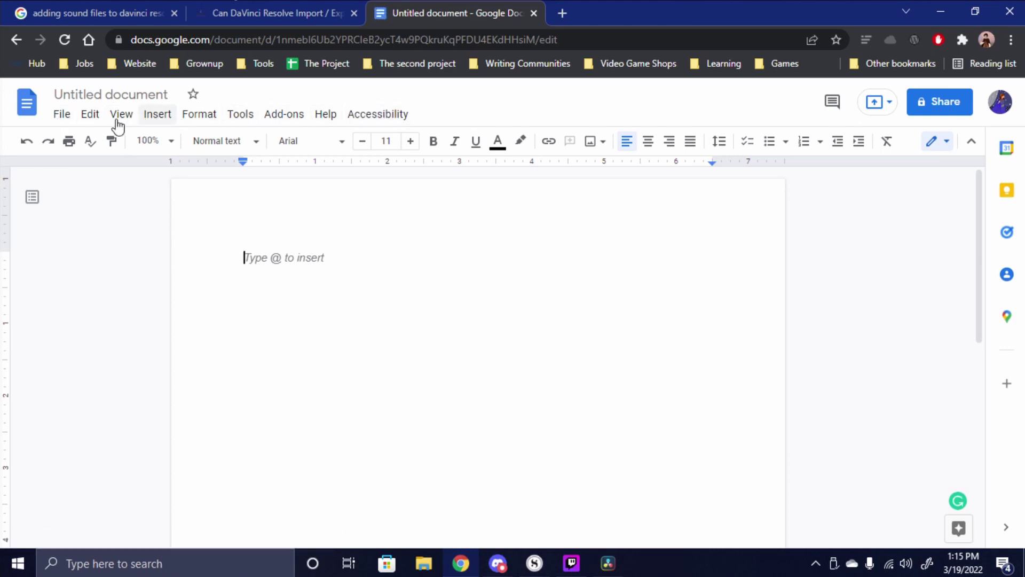
- Paste the copied "Chasing Rain" story into the blank document and return to its beginning
{"action": "left_click", "coordinate": [62, 118]}
{"action": "left_click", "coordinate": [62, 121]}
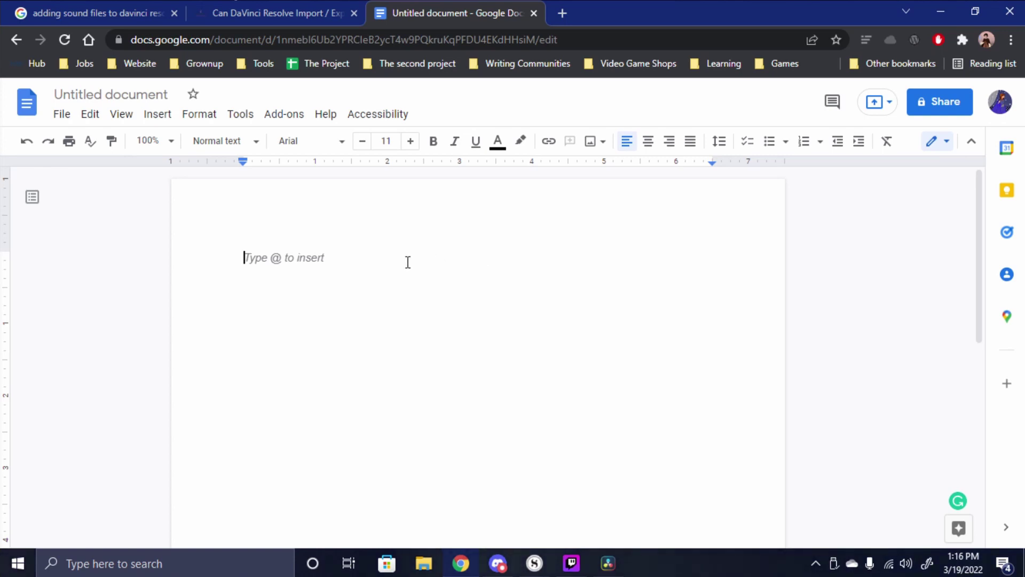
{"action": "double_click", "coordinate": [384, 264]}
{"action": "key", "text": "ctrl+v"}
{"action": "scroll", "coordinate": [980, 510], "scroll_direction": "up", "scroll_amount": 2}
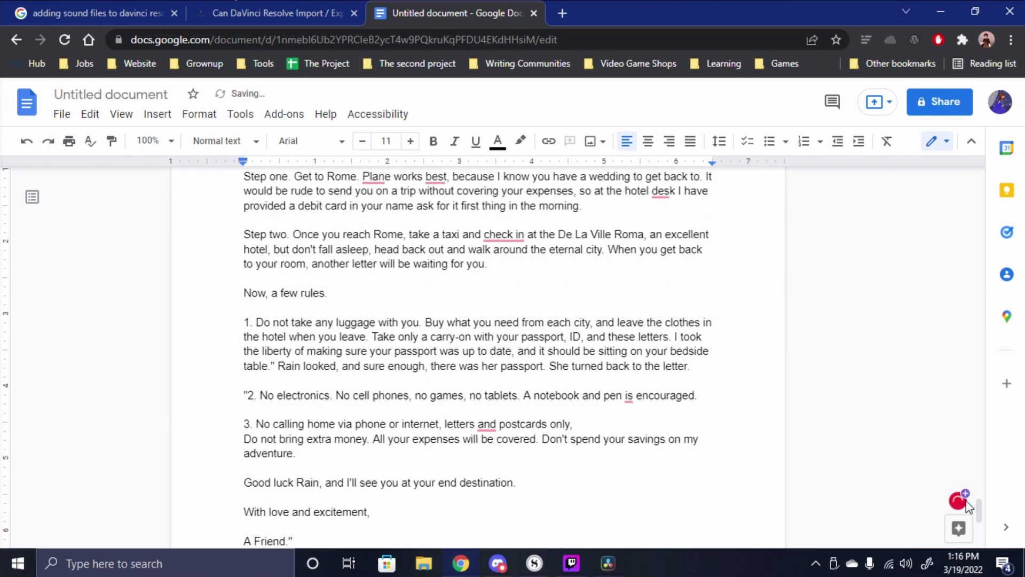
{"action": "left_click_drag", "start_coordinate": [980, 510], "coordinate": [910, 165]}
{"action": "left_click", "coordinate": [357, 260]}
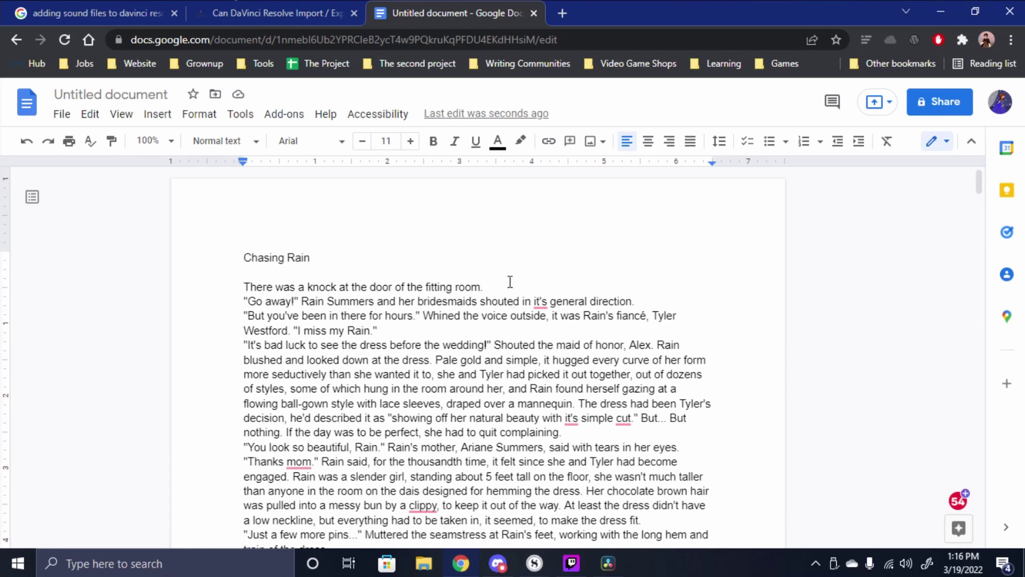
{"action": "scroll", "coordinate": [510, 281], "scroll_direction": "down", "scroll_amount": 2}
{"action": "scroll", "coordinate": [510, 282], "scroll_direction": "down", "scroll_amount": 1}
{"action": "scroll", "coordinate": [509, 281], "scroll_direction": "up", "scroll_amount": 3}
- Narrow the browser window to reveal the collapsed formatting options, and maximize it again
{"action": "left_click", "coordinate": [976, 11]}
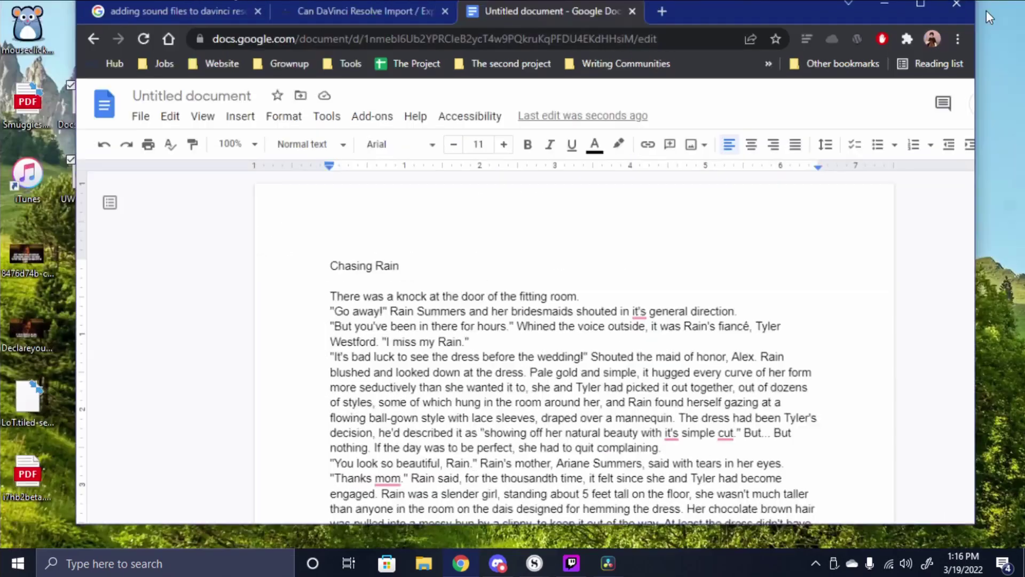
{"action": "left_click_drag", "start_coordinate": [978, 172], "coordinate": [852, 171]}
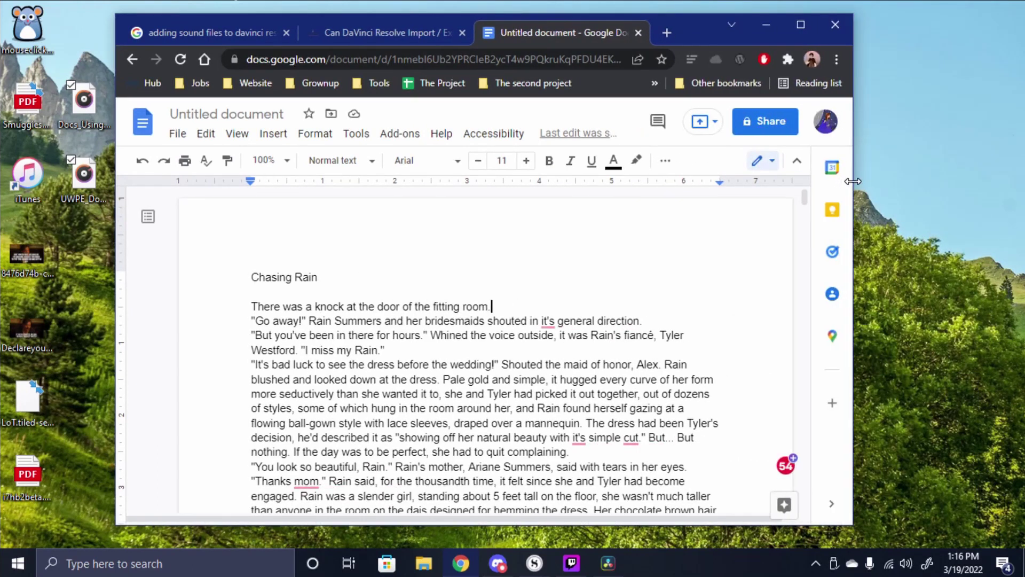
{"action": "left_click", "coordinate": [672, 164]}
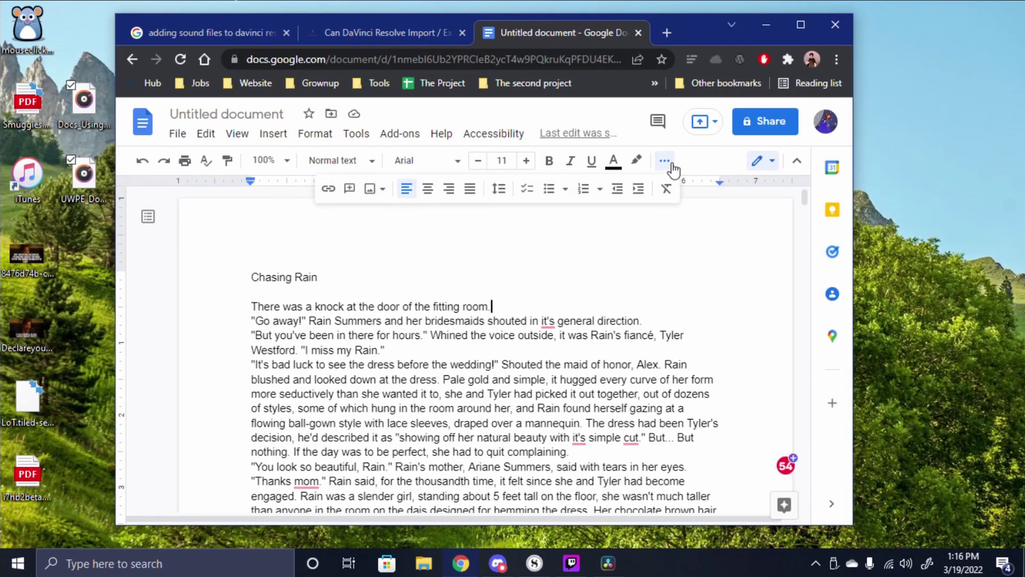
{"action": "left_click", "coordinate": [800, 25]}
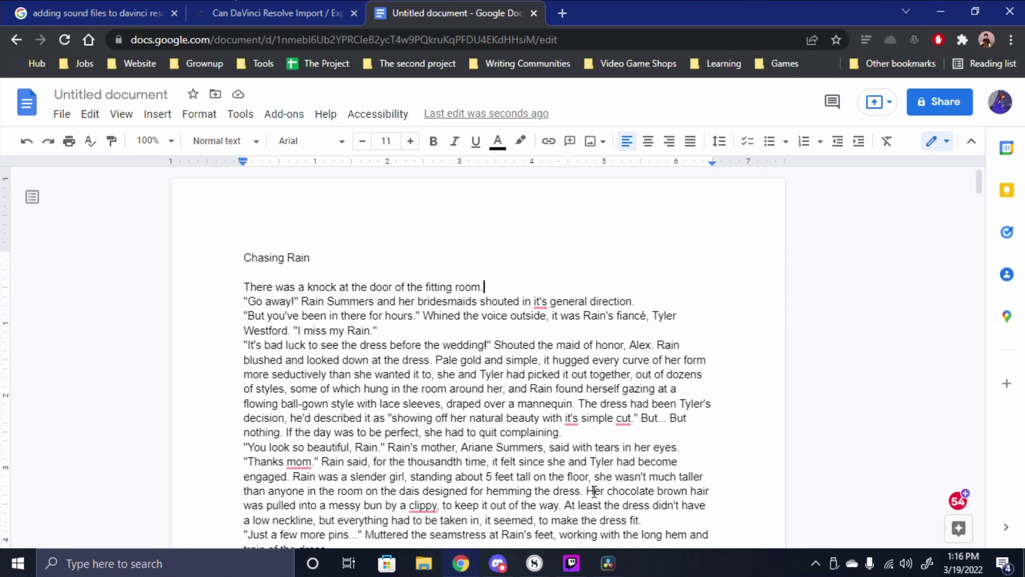
- Center the title line "Chasing Rain" and append "this sentence is adjusting as I type." to it
{"action": "double_click", "coordinate": [415, 249]}
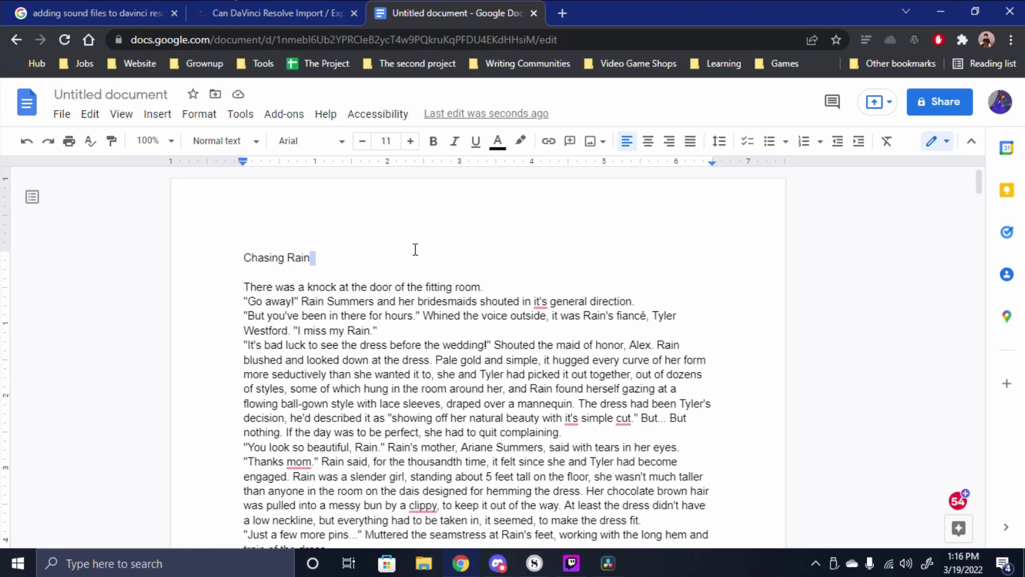
{"action": "left_click", "coordinate": [648, 140]}
{"action": "type", "text": "this sen"}
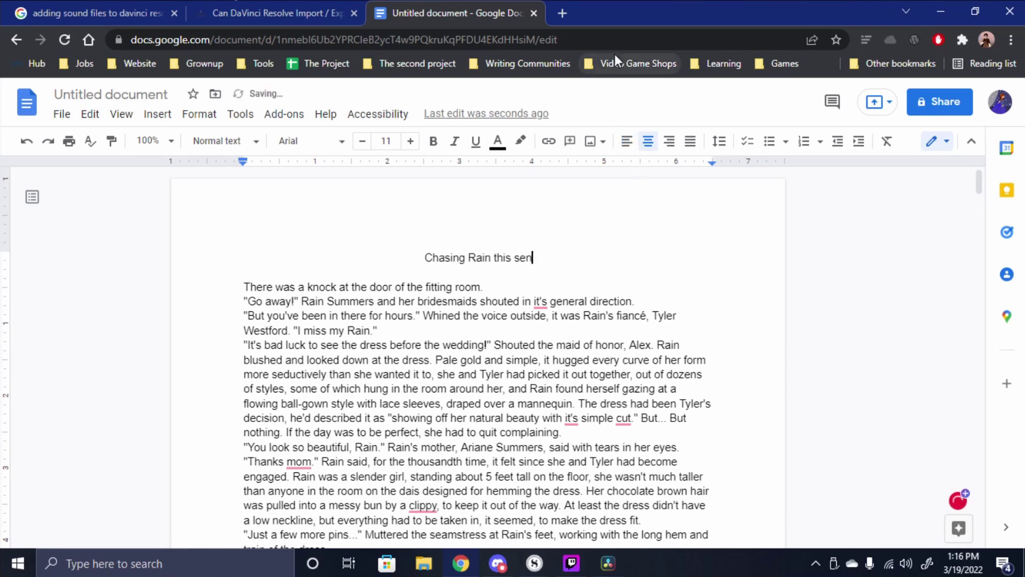
{"action": "type", "text": "tence is adjusting "}
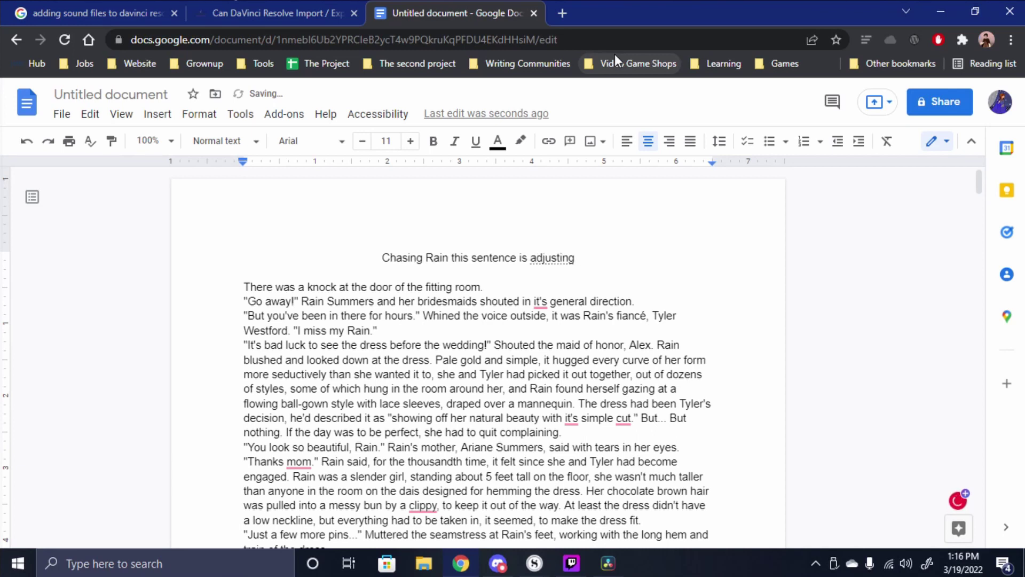
{"action": "type", "text": "as I type."}
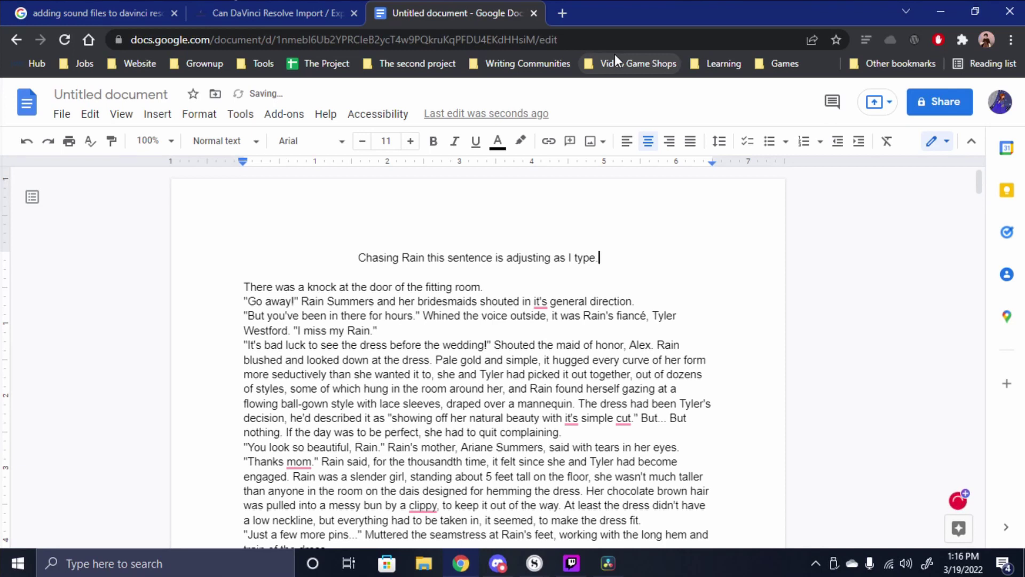
- Delete the sentence added after "Chasing Rain" so that only the title remains on the line
{"action": "key", "text": "BackSpace"}
{"action": "key", "text": "BackSpace"}
{"action": "key", "text": "BackSpace"}
{"action": "key", "text": "BackSpace"}
{"action": "key", "text": "BackSpace"}
{"action": "key", "text": "BackSpace"}
{"action": "key", "text": "BackSpace"}
{"action": "key", "text": "BackSpace"}
{"action": "key", "text": "BackSpace"}
{"action": "key", "text": "BackSpace"}
{"action": "key", "text": "BackSpace"}
{"action": "key", "text": "BackSpace"}
{"action": "key", "text": "BackSpace"}
{"action": "key", "text": "BackSpace"}
{"action": "key", "text": "BackSpace"}
{"action": "key", "text": "BackSpace"}
{"action": "key", "text": "BackSpace"}
{"action": "key", "text": "BackSpace"}
{"action": "key", "text": "BackSpace"}
{"action": "key", "text": "BackSpace"}
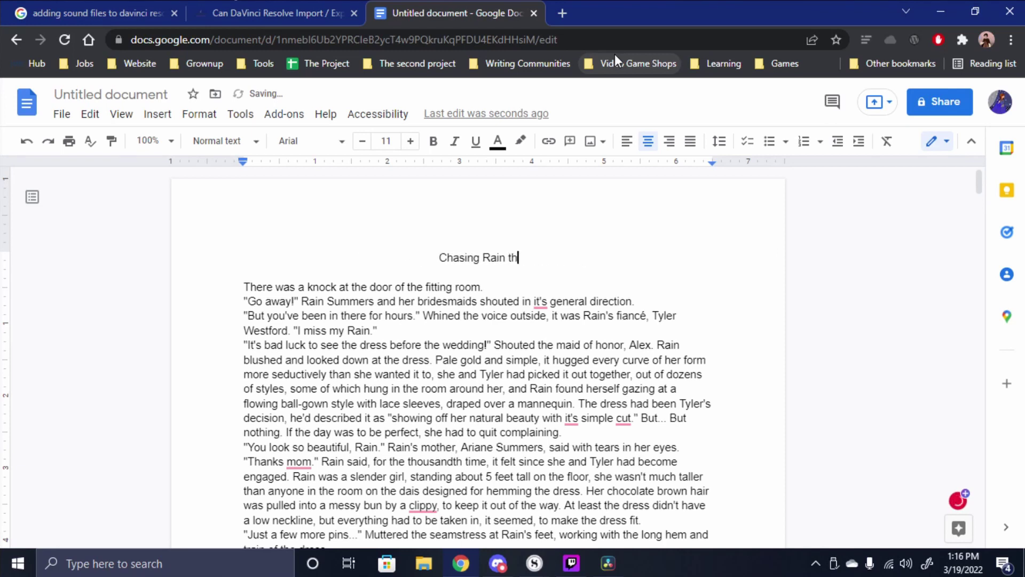
{"action": "key", "text": "BackSpace"}
{"action": "key", "text": "BackSpace"}
{"action": "key", "text": "BackSpace"}
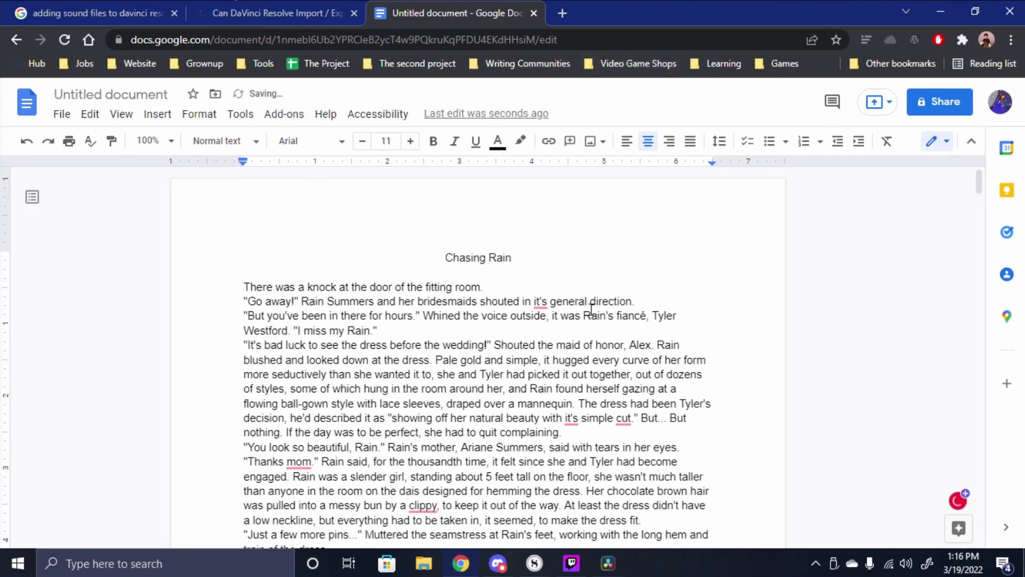
- Try right alignment on the title, and justify the text of the entire document
{"action": "left_click", "coordinate": [669, 142]}
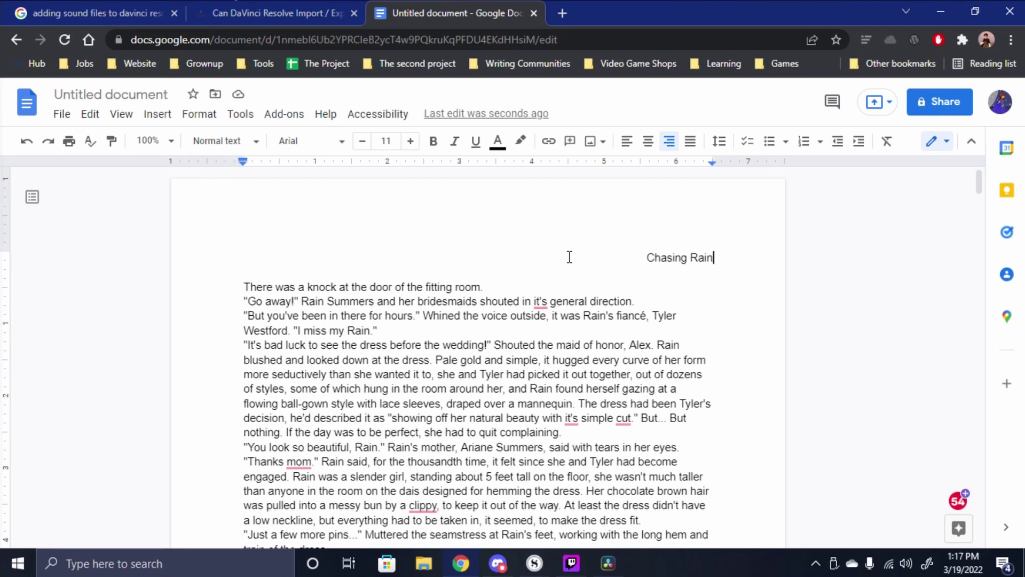
{"action": "left_click", "coordinate": [690, 142]}
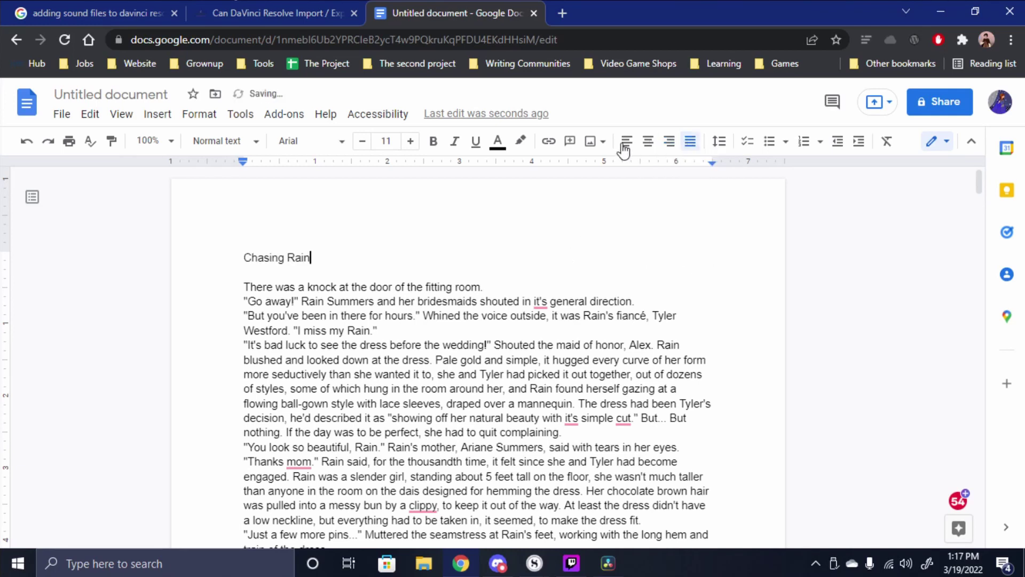
{"action": "key", "text": "ctrl+a"}
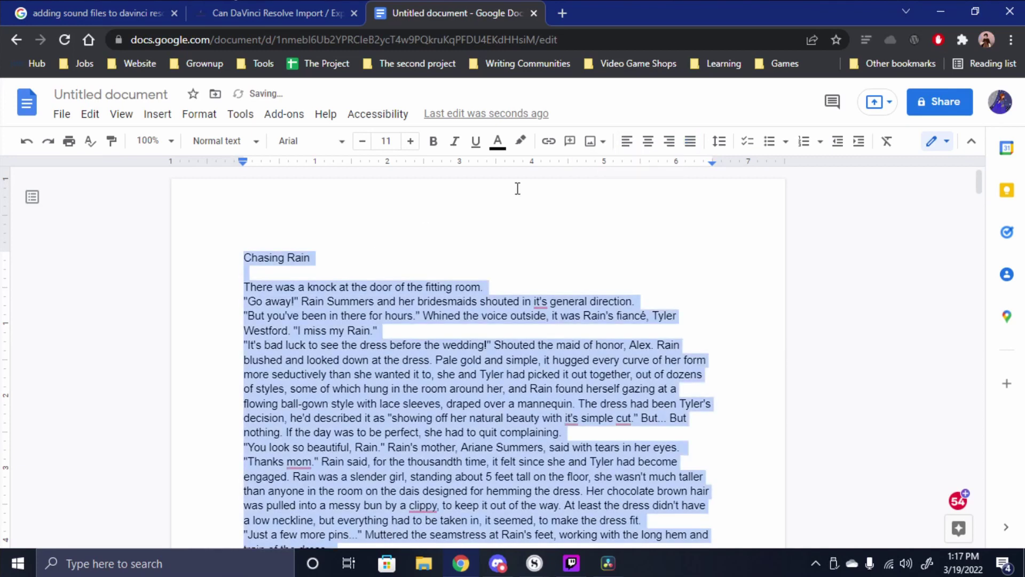
{"action": "left_click", "coordinate": [690, 141]}
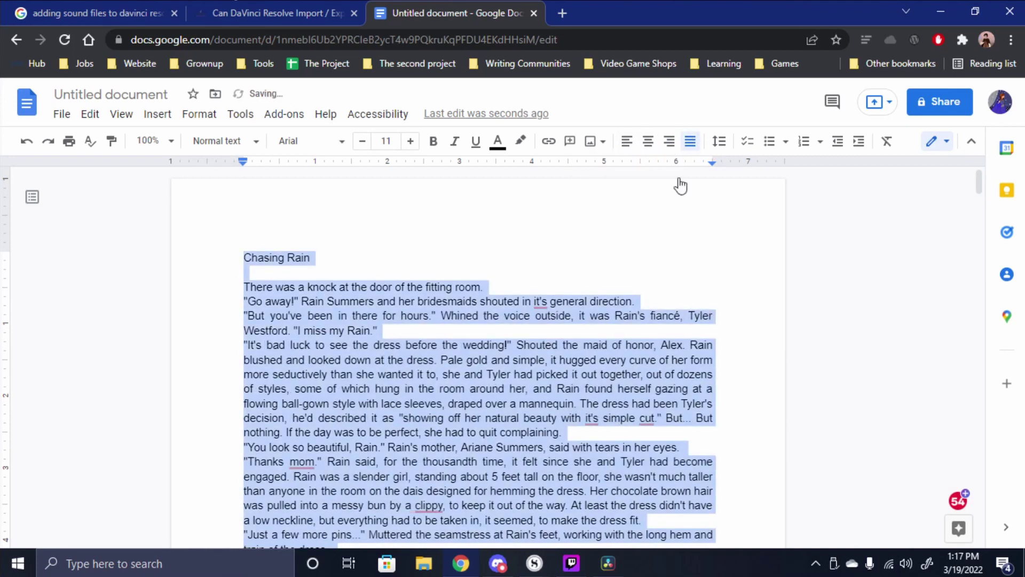
{"action": "left_click", "coordinate": [714, 275]}
{"action": "scroll", "coordinate": [715, 274], "scroll_direction": "down", "scroll_amount": 7}
{"action": "scroll", "coordinate": [715, 274], "scroll_direction": "down", "scroll_amount": 10}
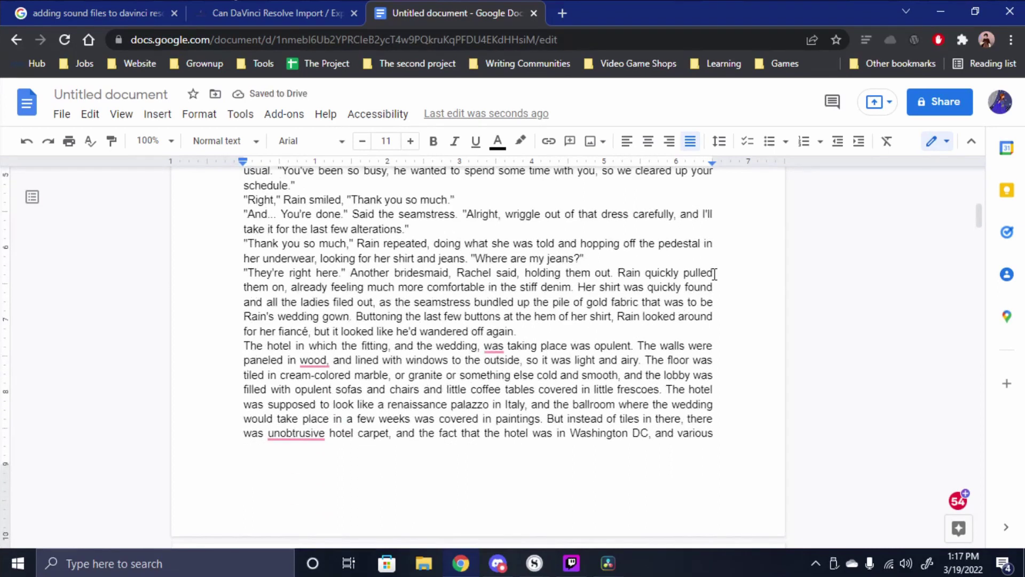
{"action": "scroll", "coordinate": [715, 275], "scroll_direction": "up", "scroll_amount": 17}
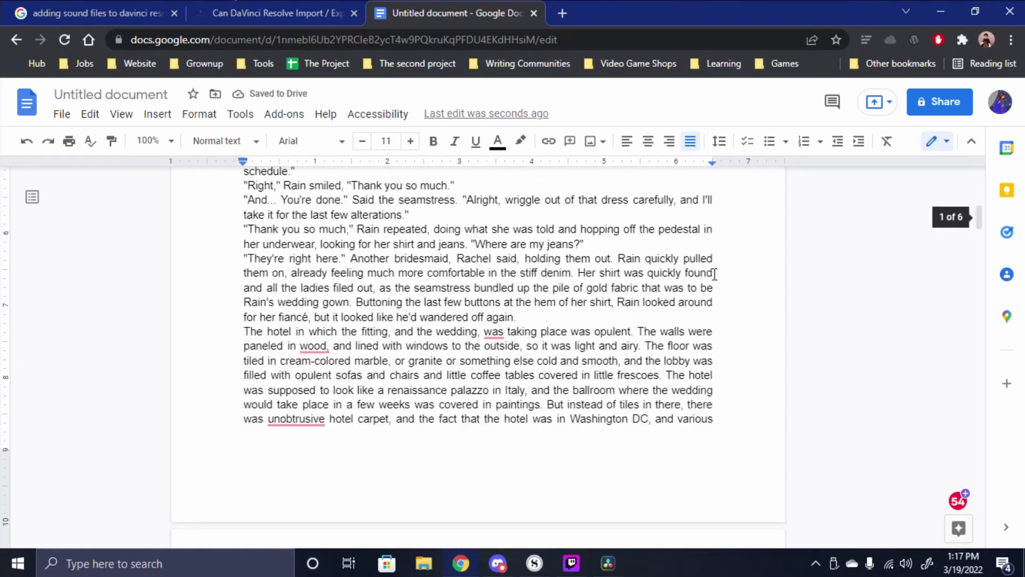
- Insert two line breaks after the sentence "There was a knock at the door of the fitting room."
{"action": "left_click", "coordinate": [683, 286]}
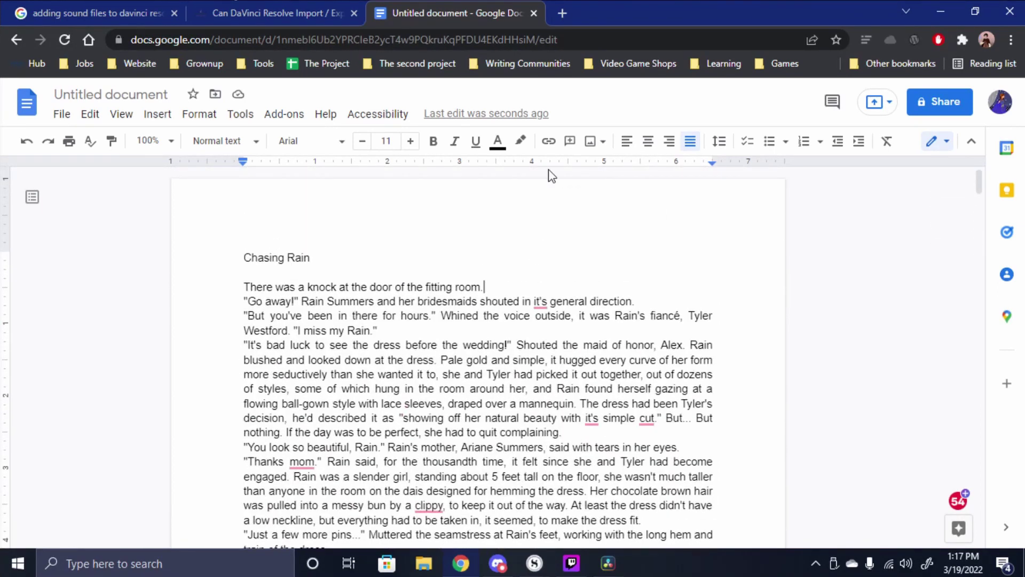
{"action": "key", "text": "Return"}
{"action": "key", "text": "Return"}
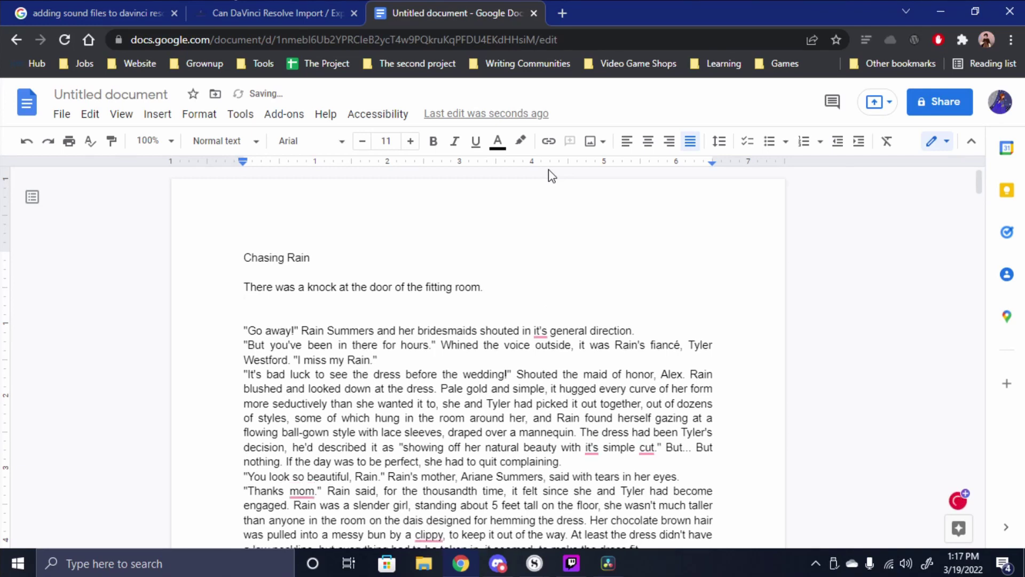
- Insert a long run of tabs after "bridesmaids" in the "Go away!" line
{"action": "key", "text": "Down"}
{"action": "key", "text": "Right"}
{"action": "key", "text": "Right"}
{"action": "key", "text": "Right"}
{"action": "key", "text": "Right"}
{"action": "key", "text": "Right"}
{"action": "key", "text": "Right"}
{"action": "key", "text": "Right"}
{"action": "key", "text": "Right"}
{"action": "key", "text": "Right"}
{"action": "key", "text": "Right"}
{"action": "key", "text": "Right"}
{"action": "key", "text": "Right"}
{"action": "left_click", "coordinate": [476, 326]}
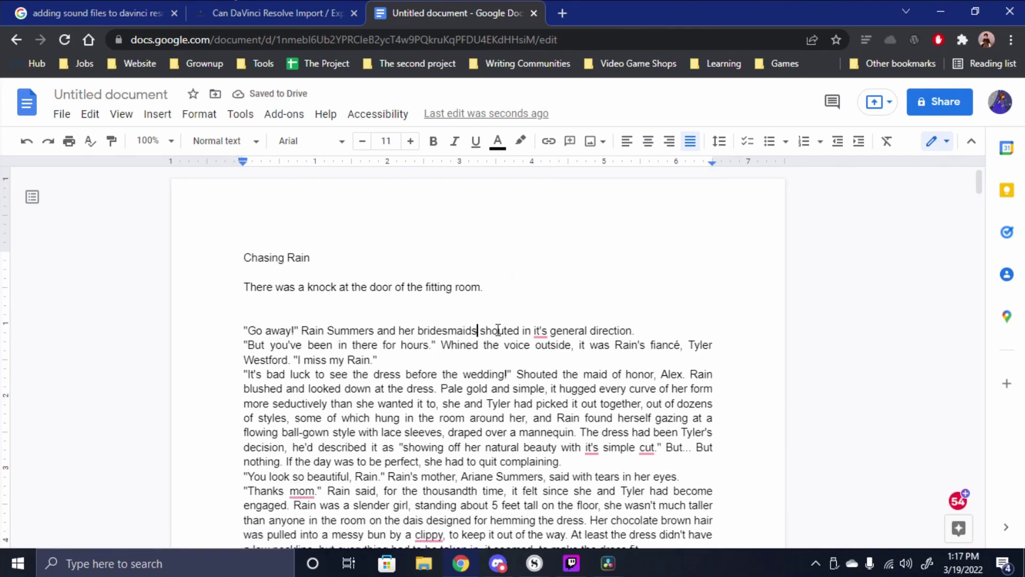
{"action": "key", "text": "Tab"}
{"action": "key", "text": "Tab"}
{"action": "key", "text": "Tab"}
{"action": "key", "text": "Tab"}
{"action": "key", "text": "Tab"}
{"action": "key", "text": "Tab"}
{"action": "key", "text": "Tab"}
{"action": "key", "text": "Tab"}
{"action": "key", "text": "Tab"}
{"action": "key", "text": "Tab"}
{"action": "key", "text": "Tab"}
{"action": "key", "text": "Tab"}
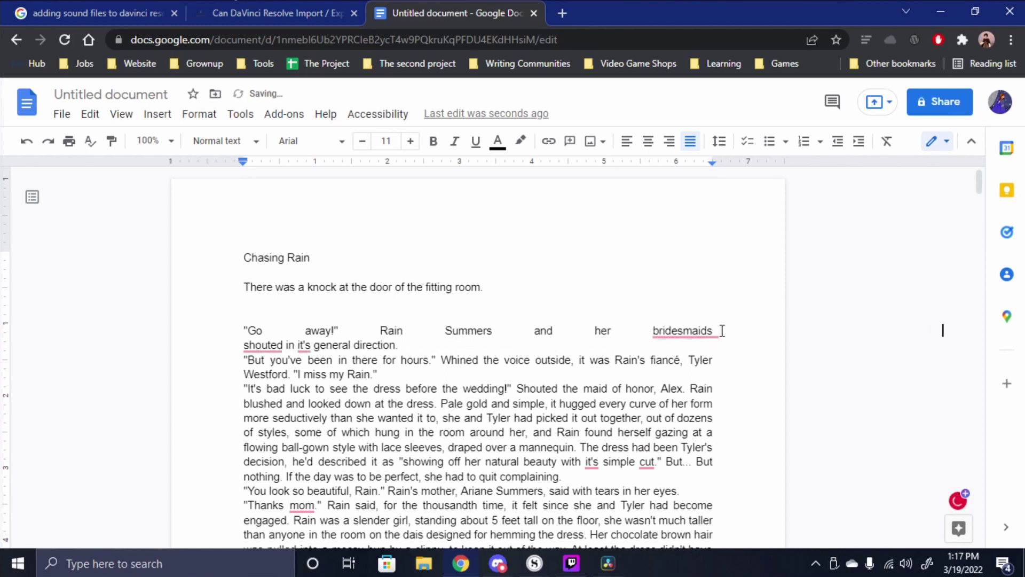
- Remove the extra tabs after "bridesmaids" and restore normal spacing before "shouted"
{"action": "key", "text": "BackSpace"}
{"action": "key", "text": "BackSpace"}
{"action": "key", "text": "BackSpace"}
{"action": "key", "text": "BackSpace"}
{"action": "key", "text": "BackSpace"}
{"action": "key", "text": "BackSpace"}
{"action": "key", "text": "BackSpace"}
{"action": "key", "text": "BackSpace"}
{"action": "key", "text": "BackSpace"}
{"action": "key", "text": "BackSpace"}
{"action": "key", "text": "BackSpace"}
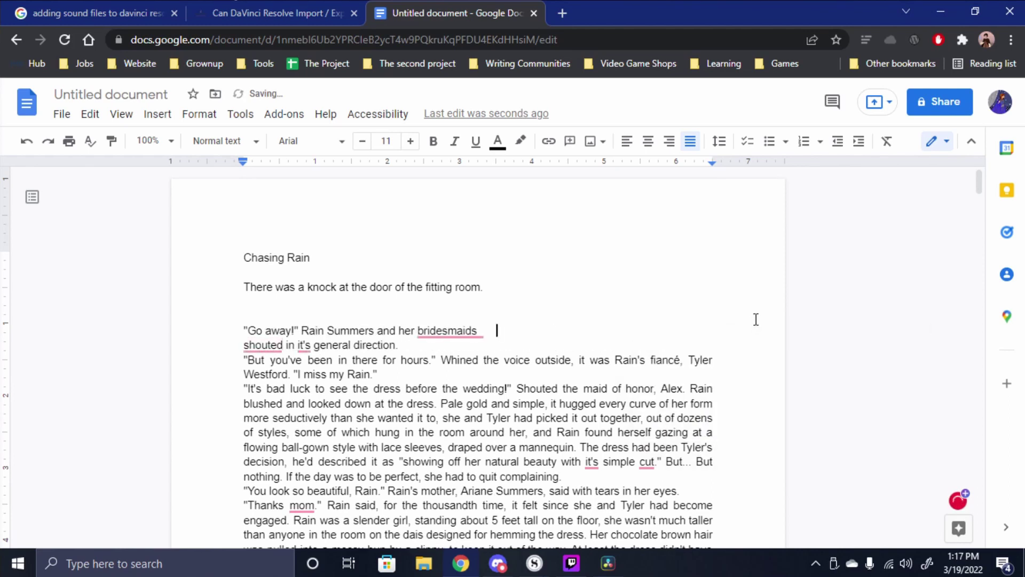
{"action": "key", "text": "Tab"}
{"action": "key", "text": "Delete"}
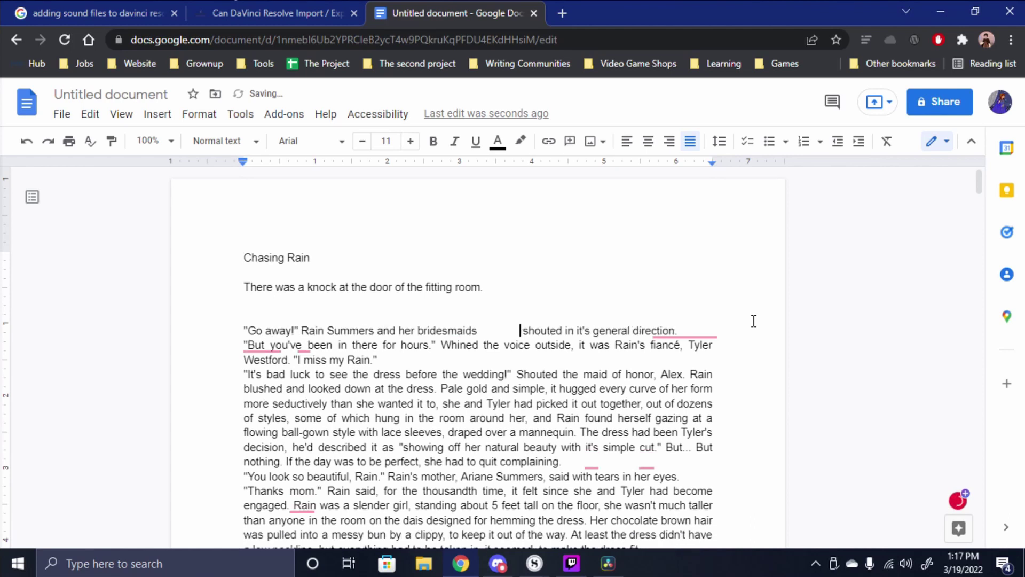
{"action": "key", "text": "BackSpace"}
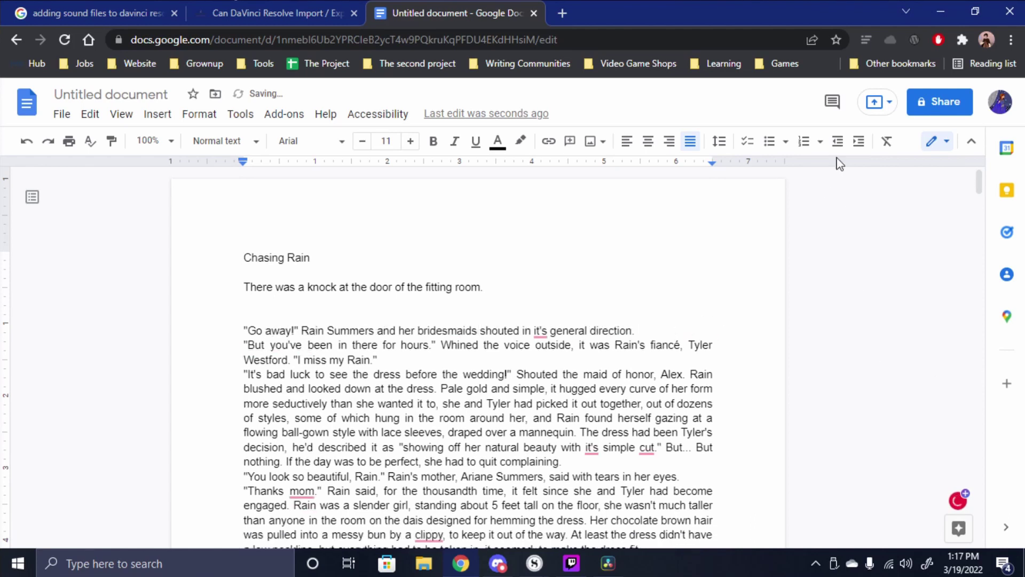
{"action": "left_click", "coordinate": [159, 115]}
{"action": "mouse_move", "coordinate": [215, 492]}
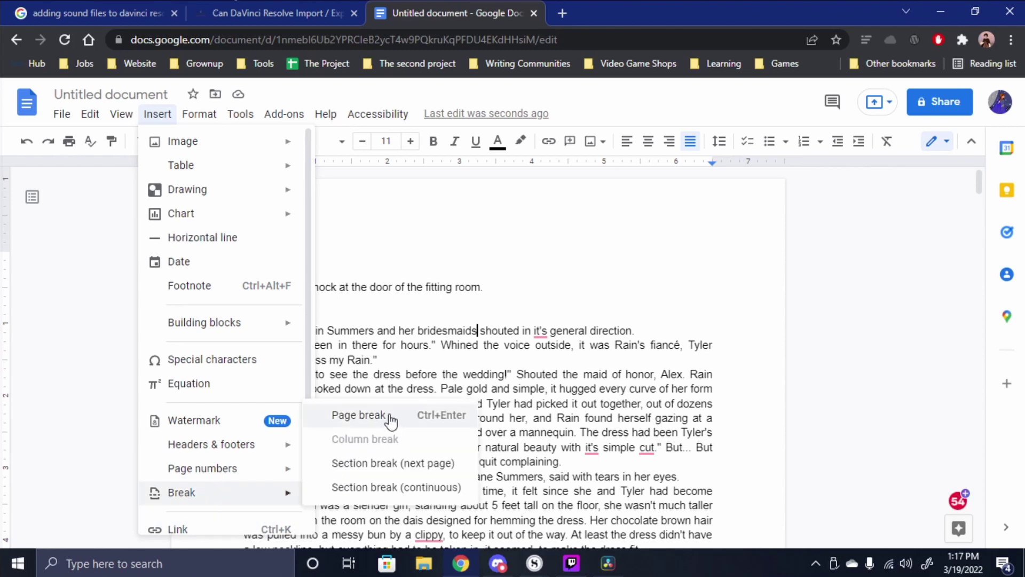
{"action": "left_click", "coordinate": [496, 351]}
- Insert a page break after the paragraph ending "over flourishing her initials." on the document's second page
{"action": "scroll", "coordinate": [568, 330], "scroll_direction": "down", "scroll_amount": 10}
{"action": "scroll", "coordinate": [568, 331], "scroll_direction": "down", "scroll_amount": 7}
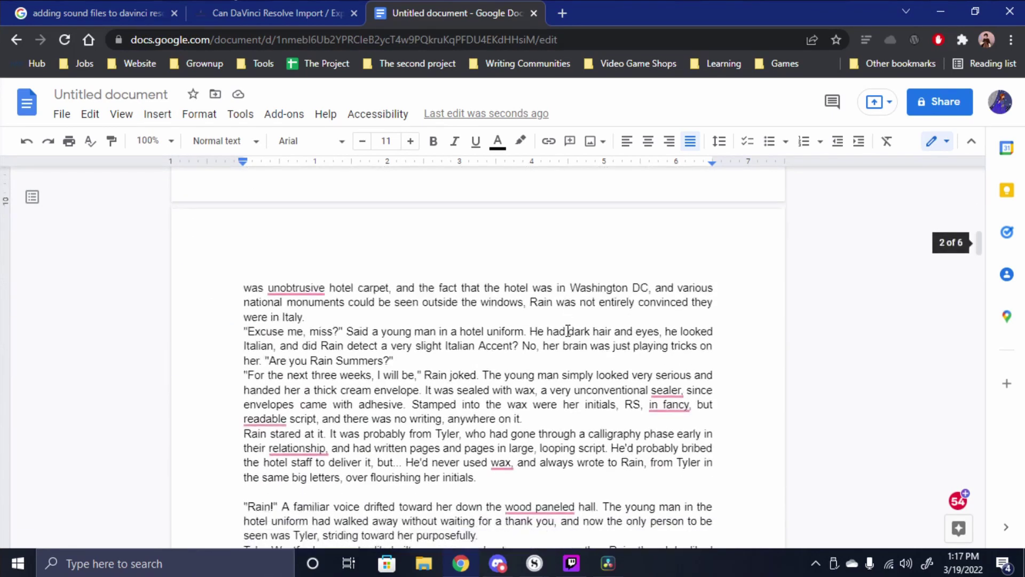
{"action": "left_click", "coordinate": [488, 272]}
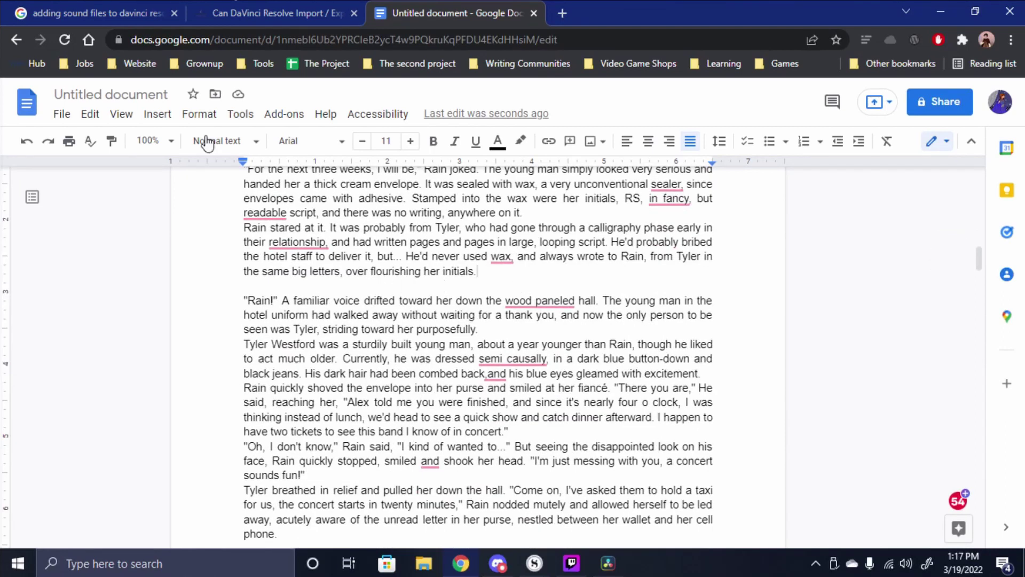
{"action": "left_click", "coordinate": [155, 115]}
{"action": "mouse_move", "coordinate": [207, 328]}
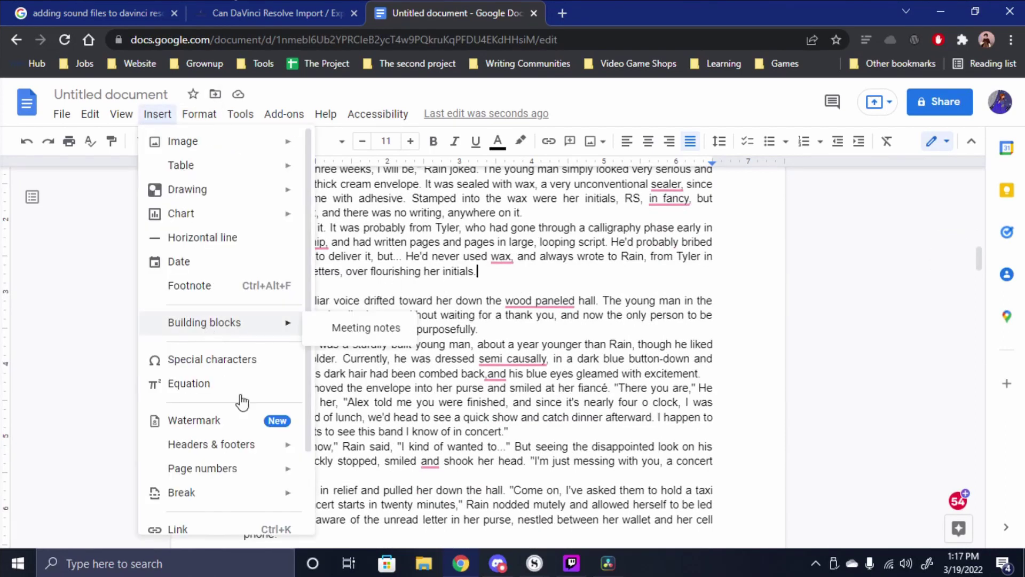
{"action": "mouse_move", "coordinate": [198, 492]}
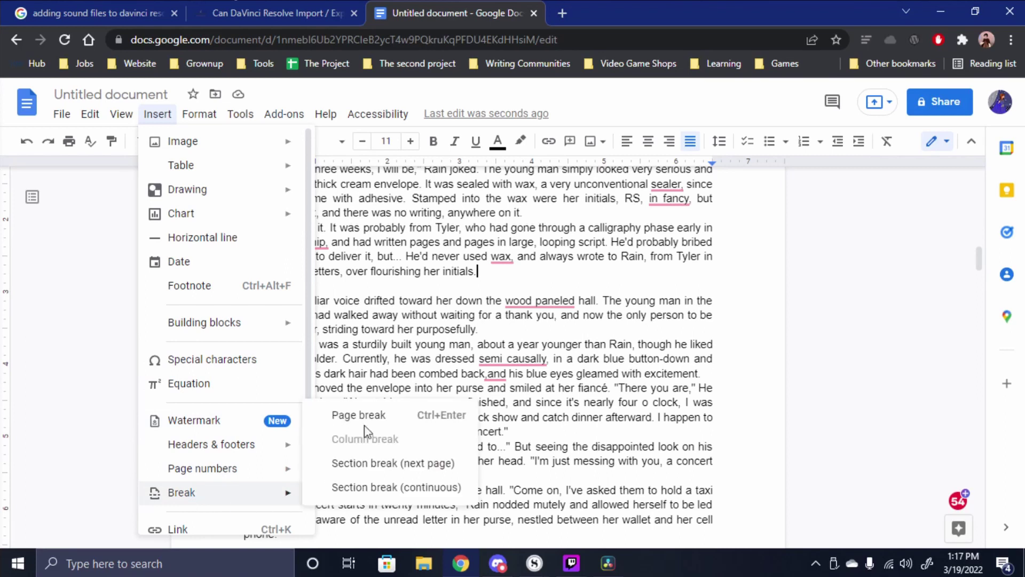
{"action": "left_click", "coordinate": [366, 416]}
{"action": "scroll", "coordinate": [405, 383], "scroll_direction": "down", "scroll_amount": 5}
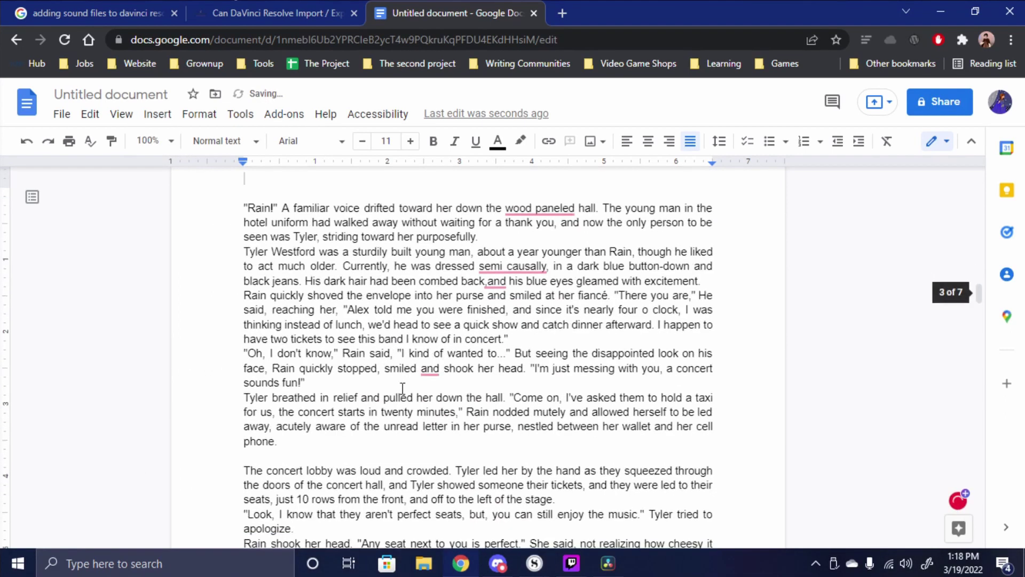
{"action": "scroll", "coordinate": [403, 388], "scroll_direction": "up", "scroll_amount": 10}
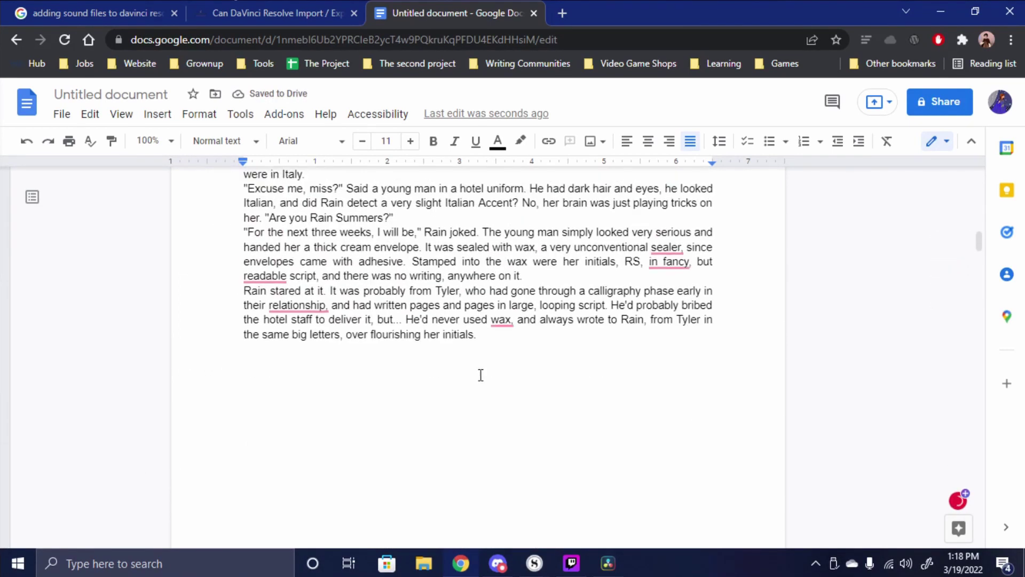
- Reduce the document zoom to 75% and 50% to examine the empty space around the page break
{"action": "left_click", "coordinate": [163, 141]}
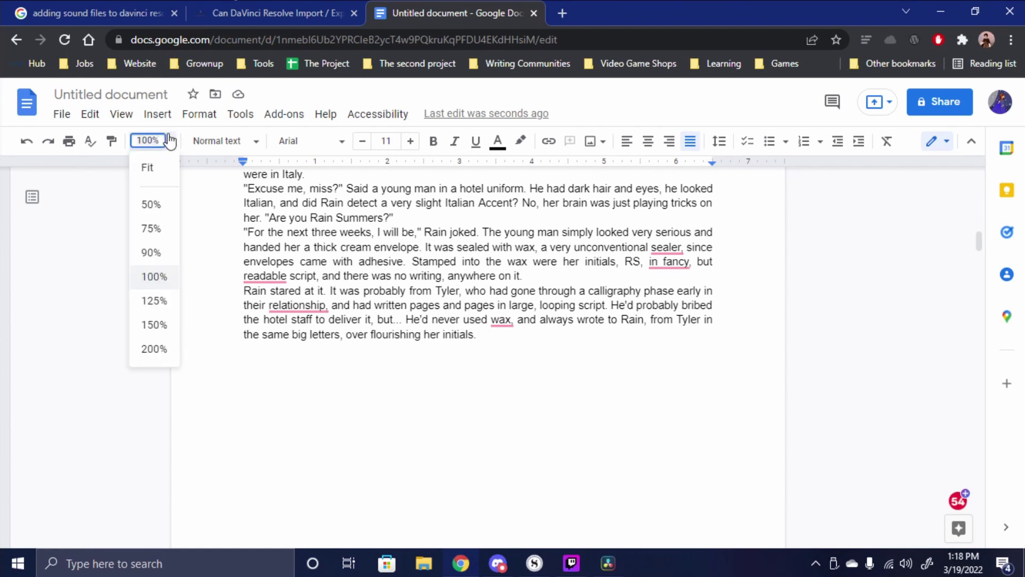
{"action": "left_click", "coordinate": [151, 228]}
{"action": "scroll", "coordinate": [336, 286], "scroll_direction": "down", "scroll_amount": 5}
{"action": "left_click", "coordinate": [162, 141]}
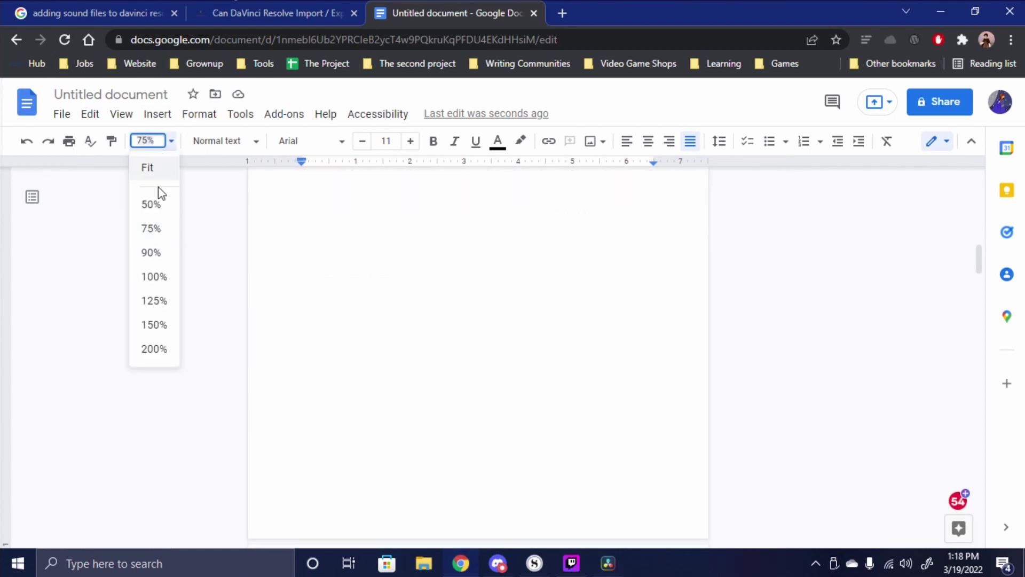
{"action": "key", "text": "Return"}
{"action": "scroll", "coordinate": [545, 321], "scroll_direction": "down", "scroll_amount": 5}
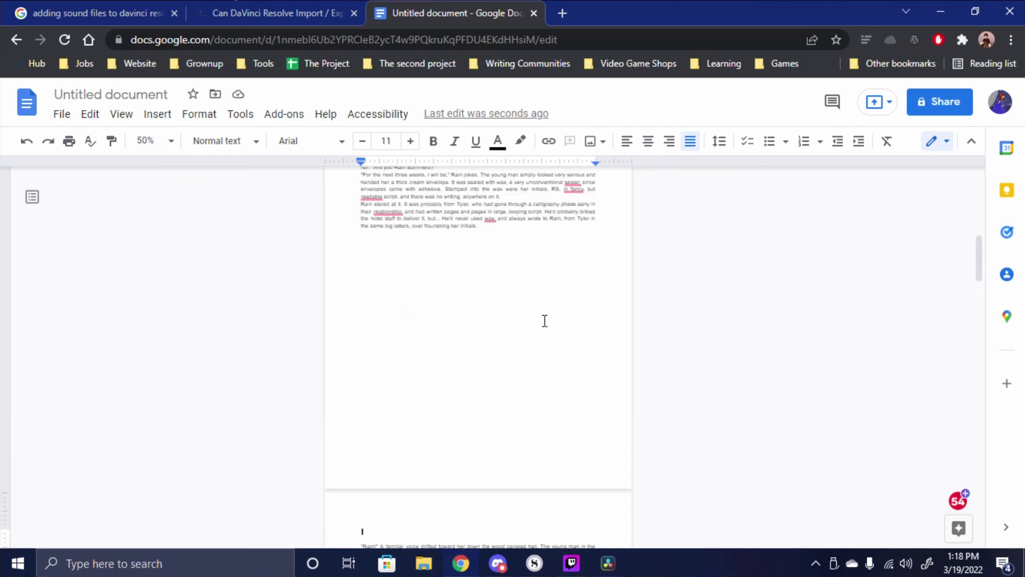
- Below the paragraph before the page break, skip a line and add "I am adding this sentence here to demonstrate the lack of motion on the following page."
{"action": "left_click", "coordinate": [509, 235]}
{"action": "key", "text": "Return"}
{"action": "key", "text": "Return"}
{"action": "type", "text": "I am adding this sentence here to demonstrate the"}
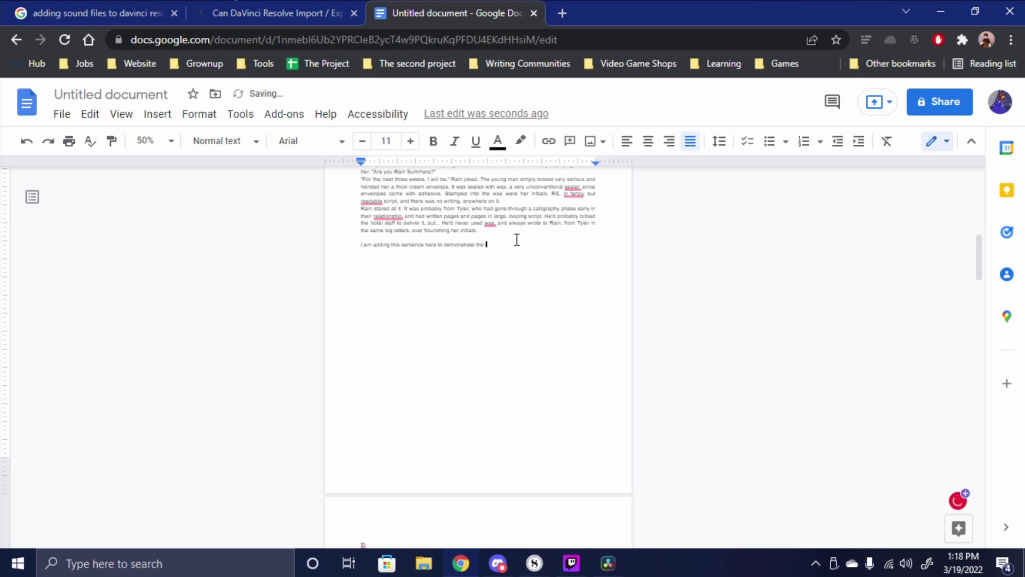
- Hide the section breaks, show them again, and check the one below the added demonstration sentence
{"action": "scroll", "coordinate": [515, 238], "scroll_direction": "down", "scroll_amount": 1}
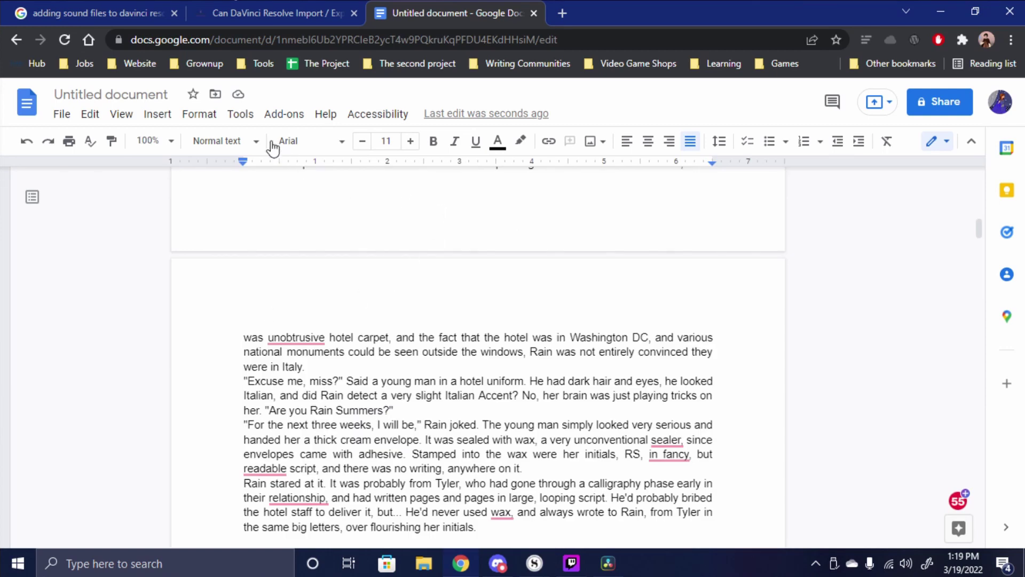
{"action": "left_click", "coordinate": [121, 114]}
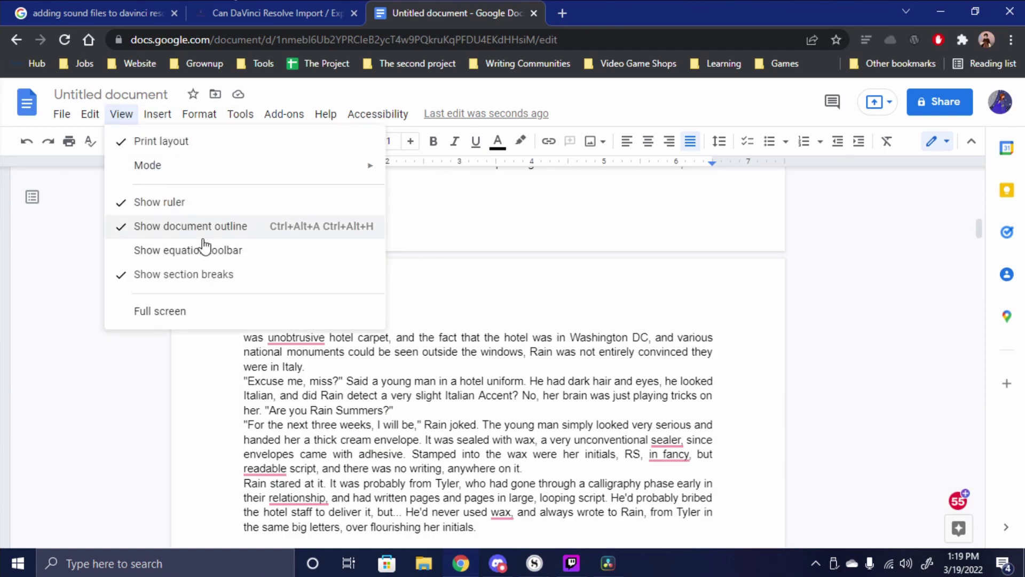
{"action": "left_click", "coordinate": [200, 276]}
{"action": "left_click", "coordinate": [128, 115]}
{"action": "left_click", "coordinate": [180, 273]}
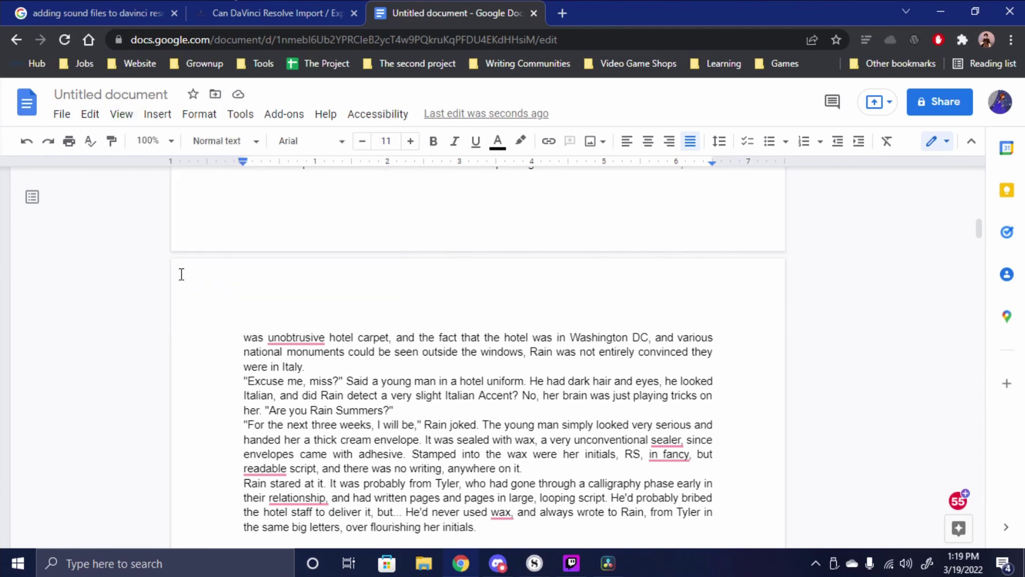
{"action": "scroll", "coordinate": [663, 417], "scroll_direction": "down", "scroll_amount": 2}
{"action": "scroll", "coordinate": [664, 419], "scroll_direction": "down", "scroll_amount": 4}
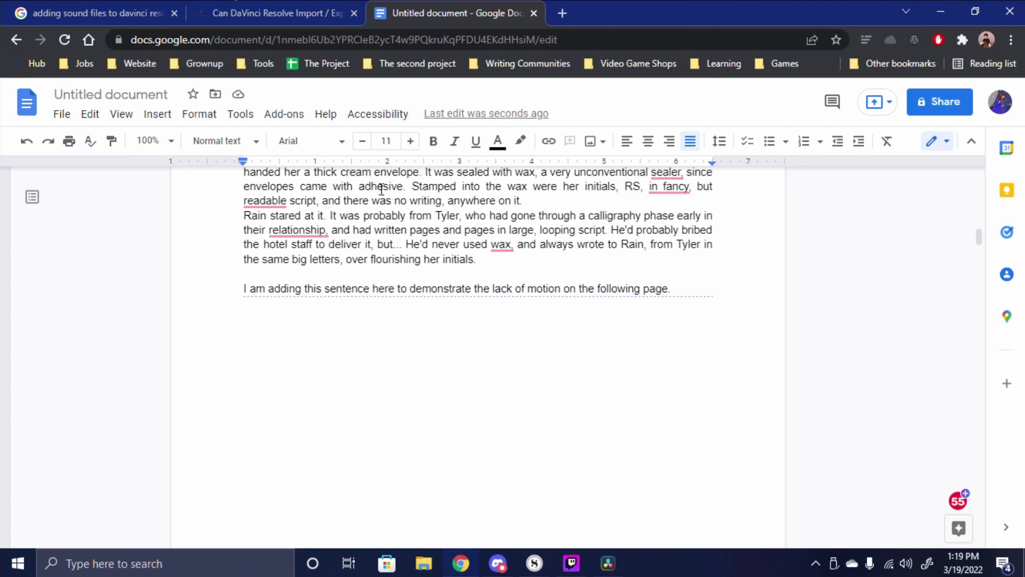
{"action": "scroll", "coordinate": [443, 245], "scroll_direction": "down", "scroll_amount": 5}
- Remove one of the extra blank lines after "There was a knock at the door of the fitting room."
{"action": "scroll", "coordinate": [448, 245], "scroll_direction": "up", "scroll_amount": 15}
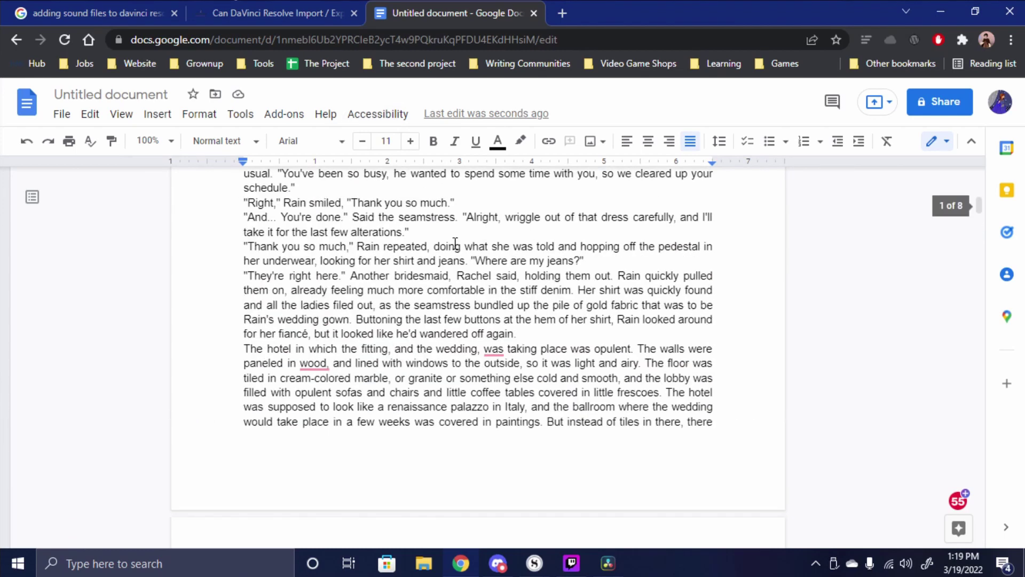
{"action": "scroll", "coordinate": [454, 245], "scroll_direction": "up", "scroll_amount": 1}
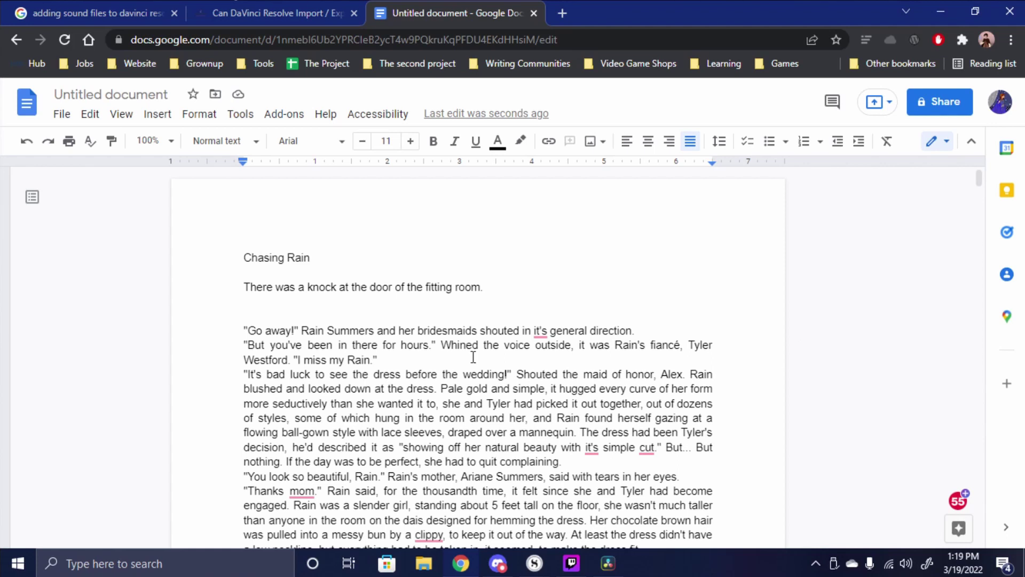
{"action": "left_click", "coordinate": [319, 309]}
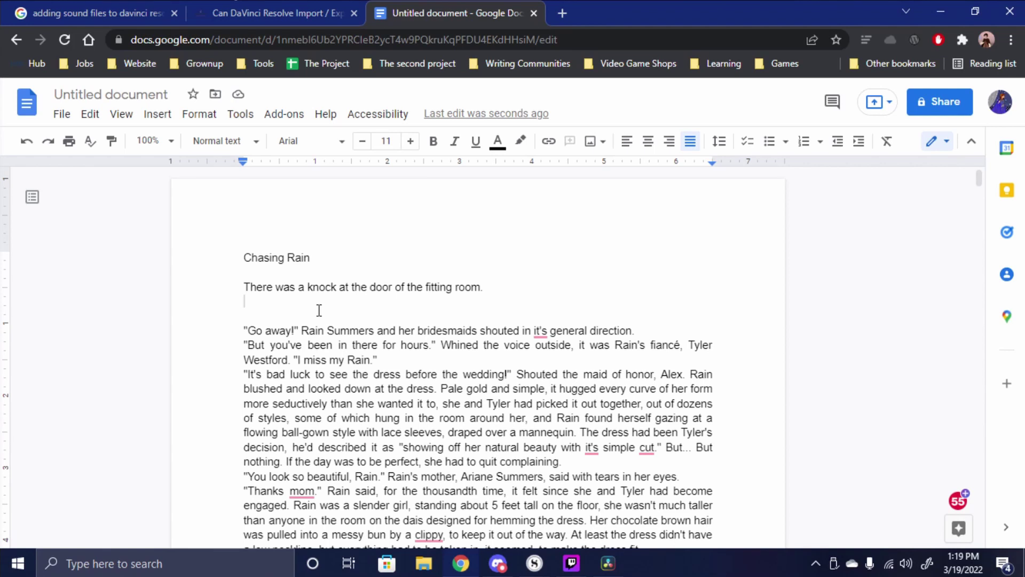
{"action": "key", "text": "BackSpace"}
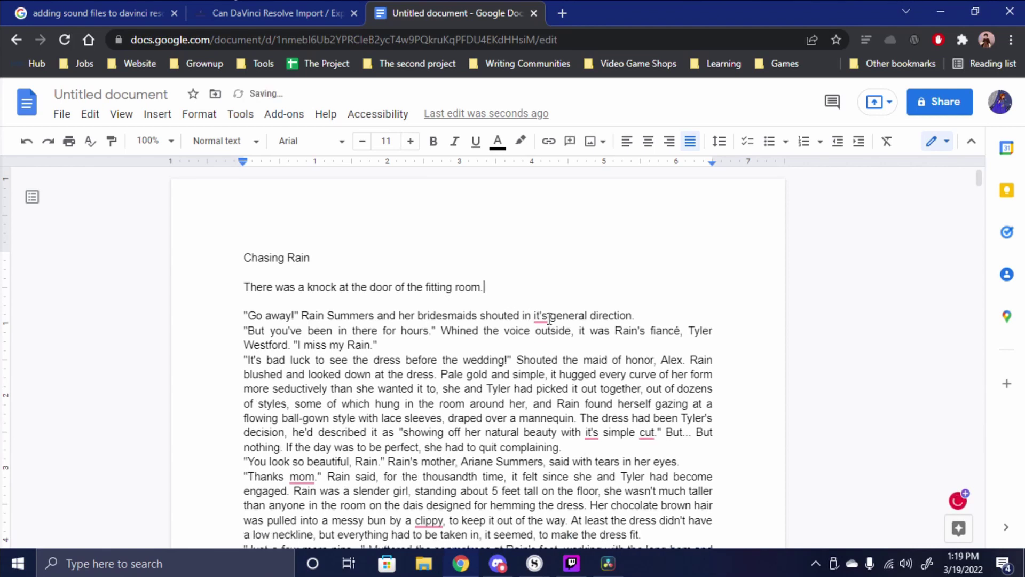
- Accept the Grammarly suggestion "its" for "it's" before "general direction" and before "simple cut"
{"action": "mouse_move", "coordinate": [549, 318]}
{"action": "left_click", "coordinate": [543, 358]}
{"action": "mouse_move", "coordinate": [600, 436]}
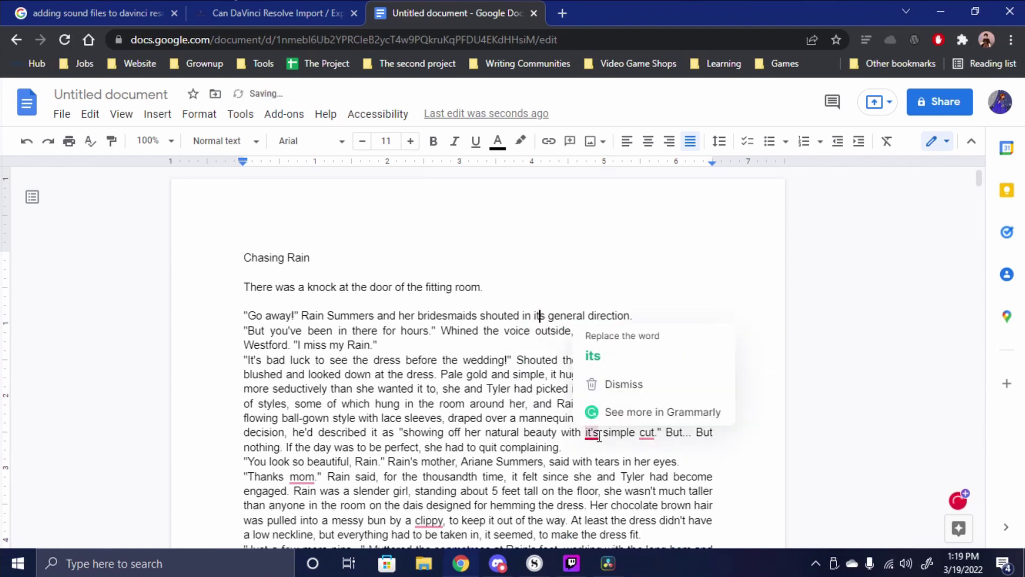
{"action": "left_click", "coordinate": [629, 358]}
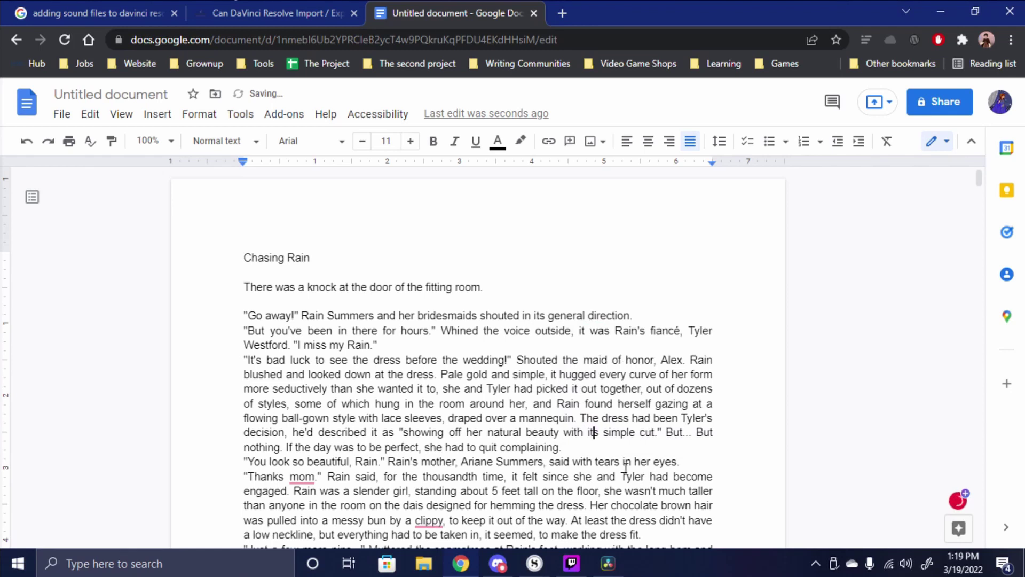